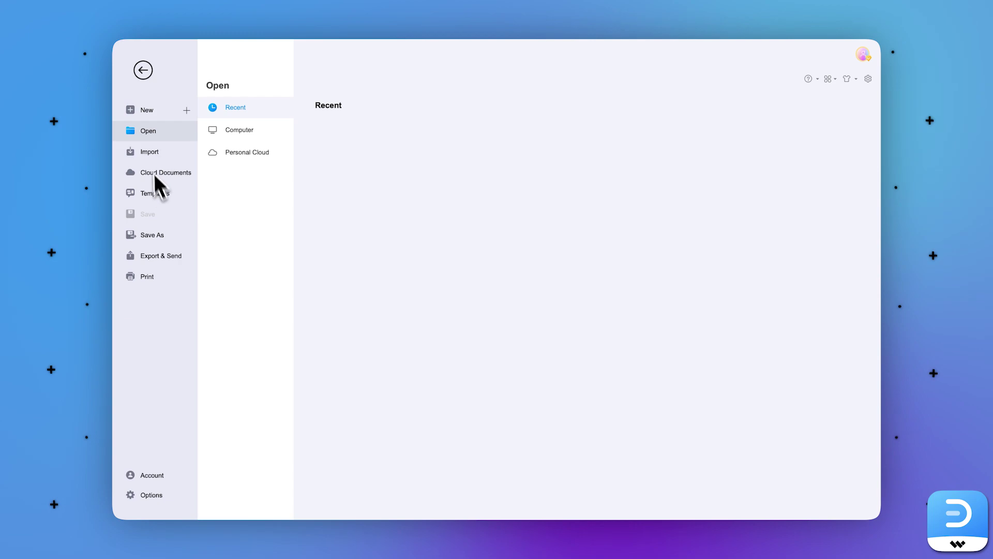
Browse New > Basic > Flowchart and pick the Basic Flowchart diagram type.
click(146, 118)
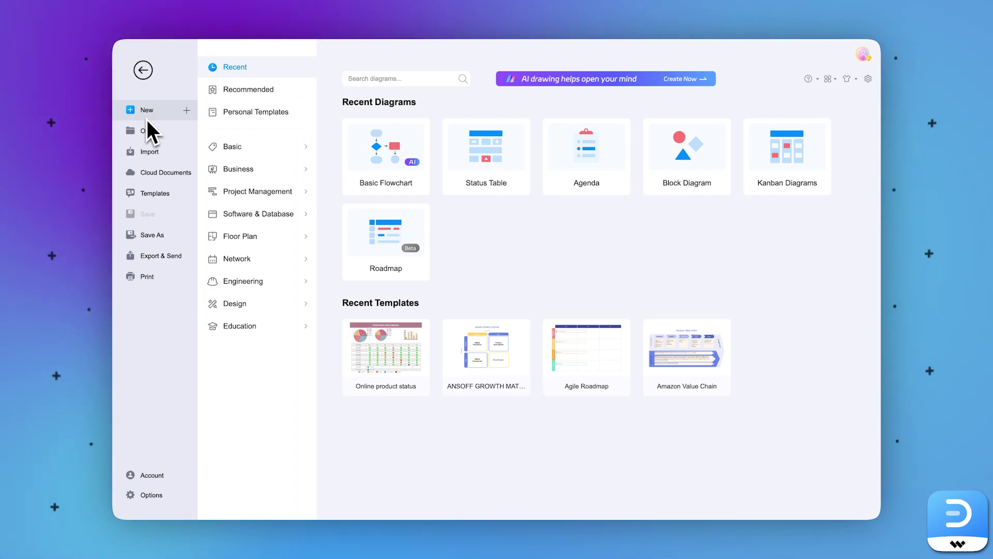
click(303, 150)
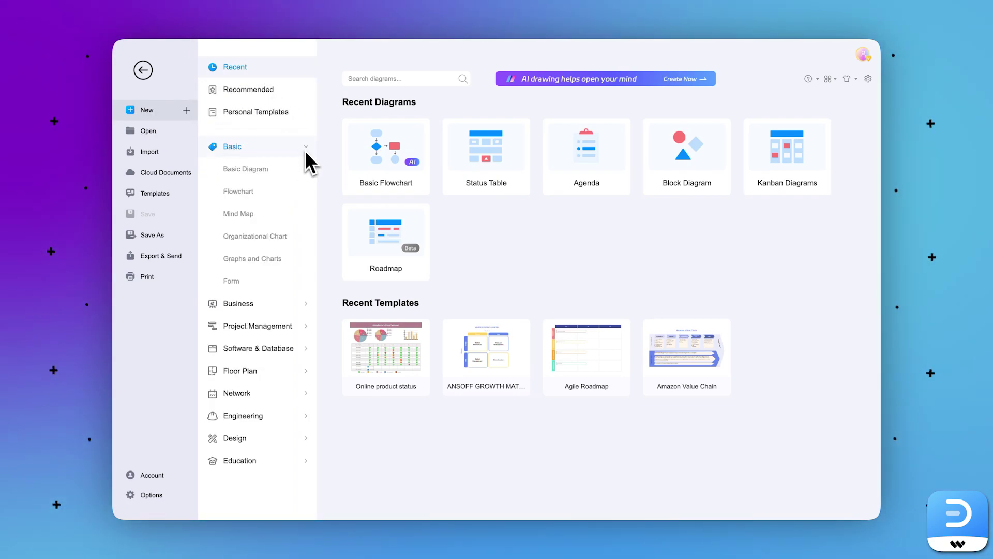
click(253, 197)
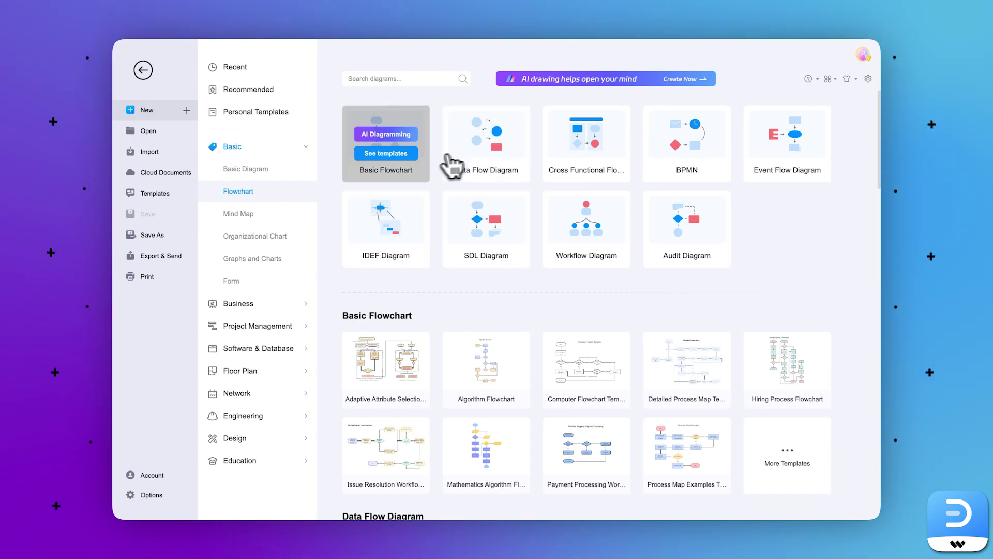
click(402, 154)
Create a blank Basic Flowchart with two rounded rectangles joined by a down arrow.
click(402, 163)
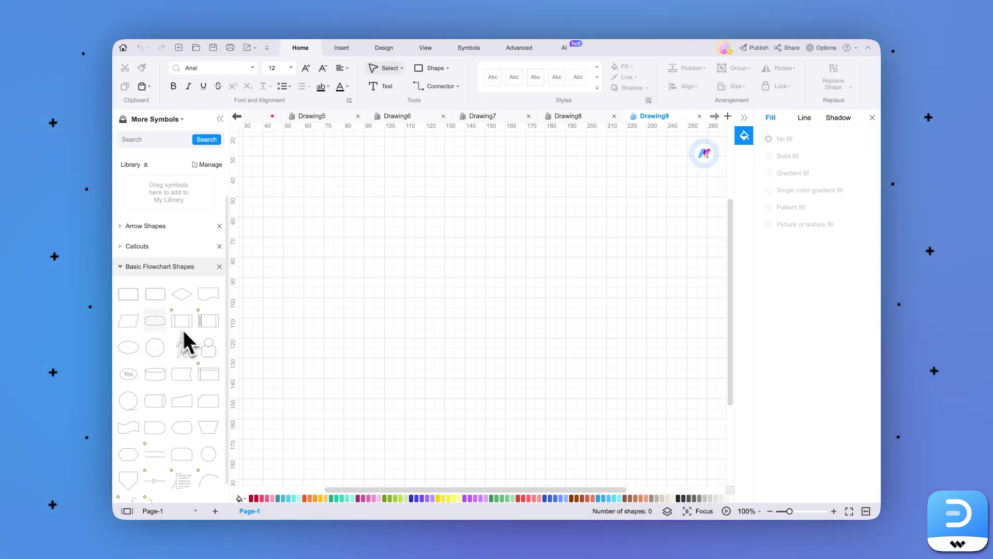
drag(157, 299, 495, 228)
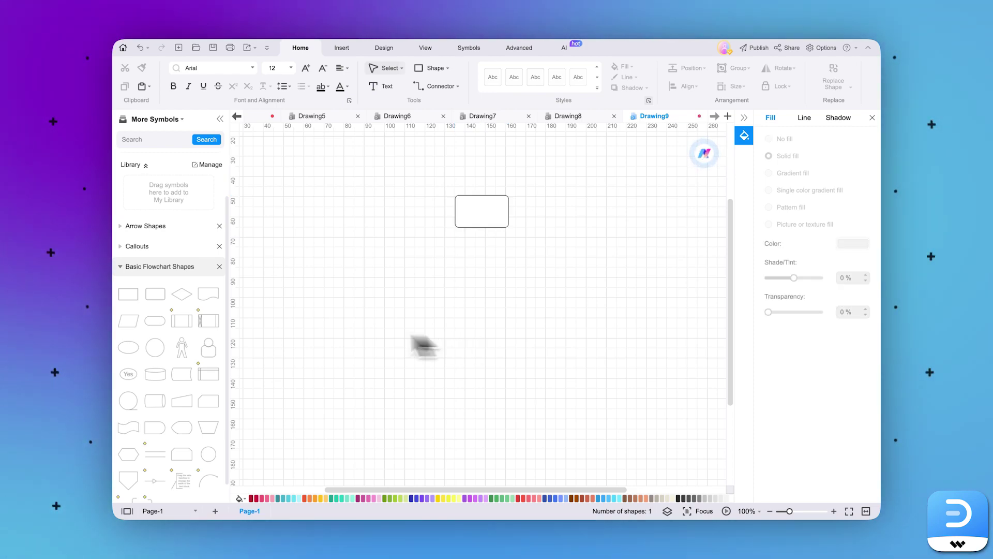
click(154, 292)
click(169, 231)
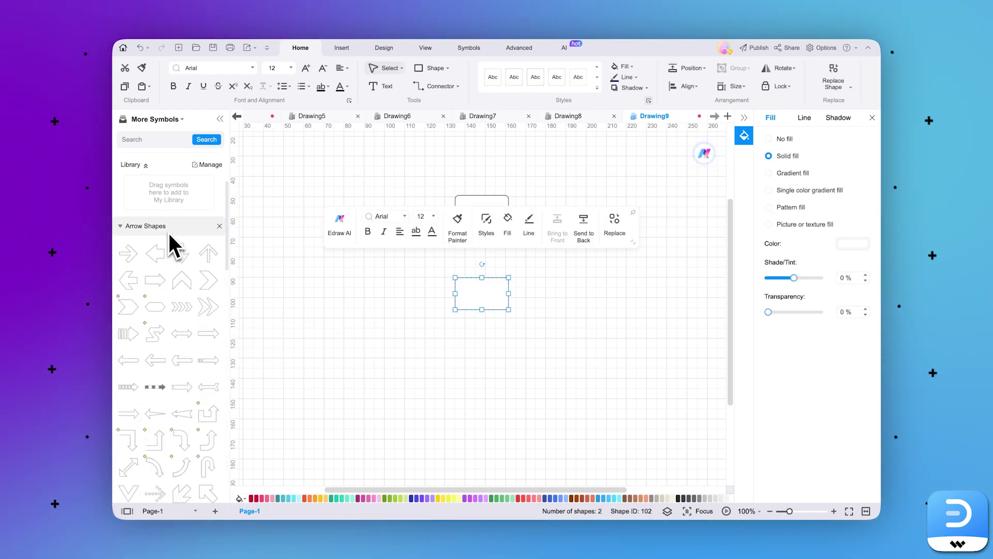
drag(182, 253, 495, 261)
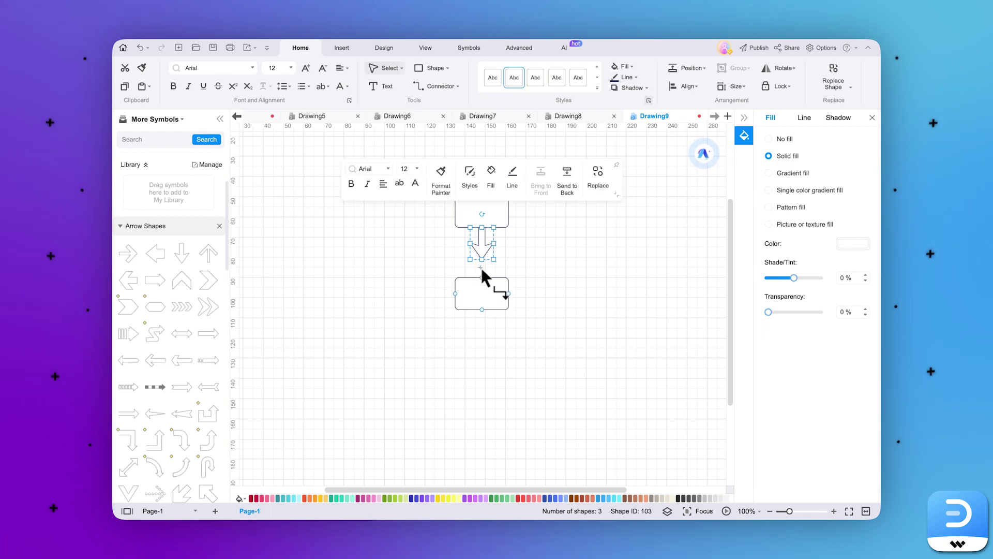
mouse_move(480, 265)
drag(470, 291, 481, 270)
Type 'How does marketing work?' into the upper rectangle.
click(563, 282)
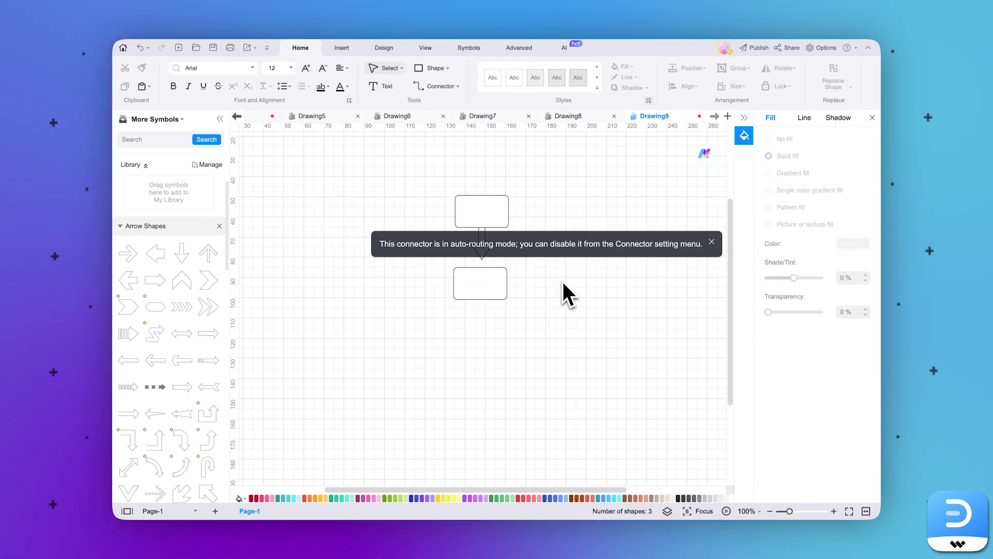
click(483, 209)
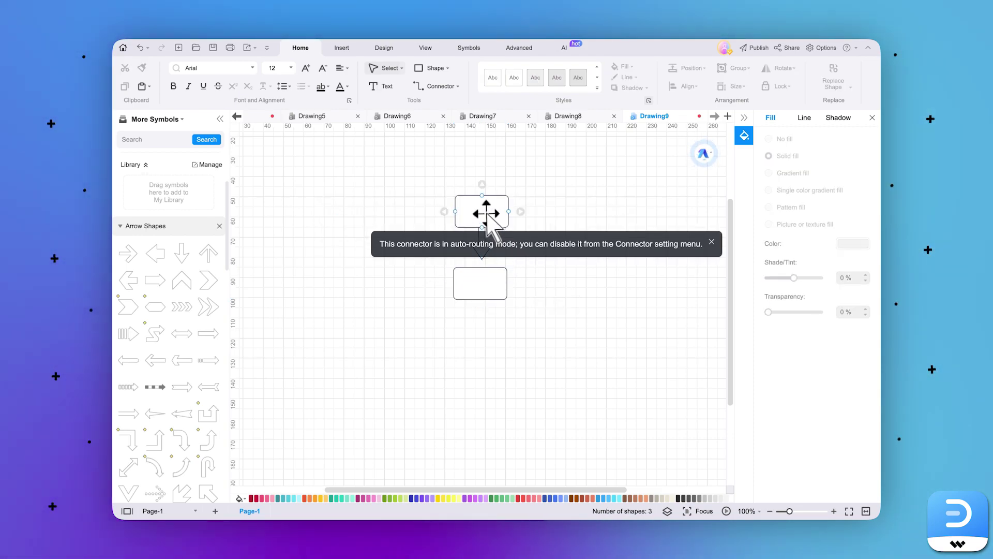
double_click(483, 210)
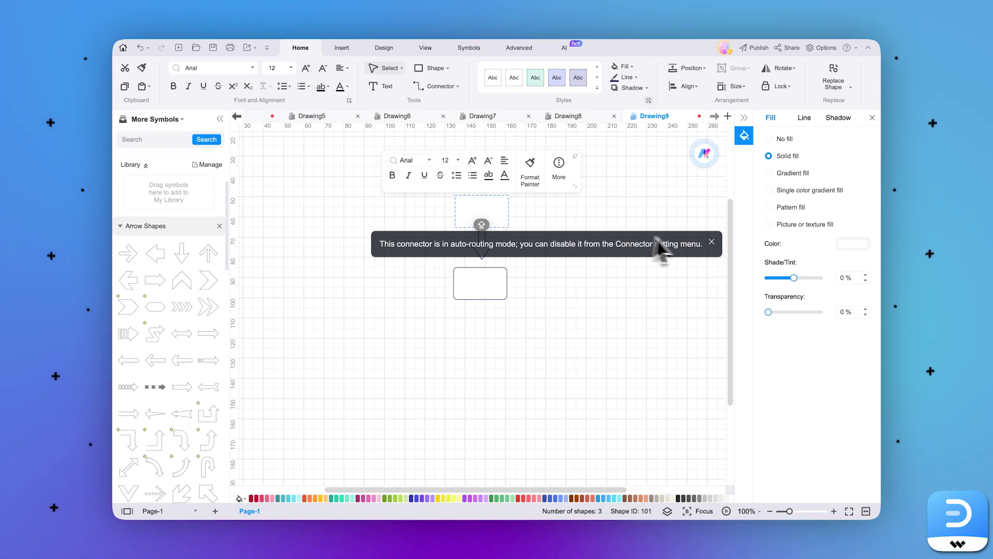
click(712, 243)
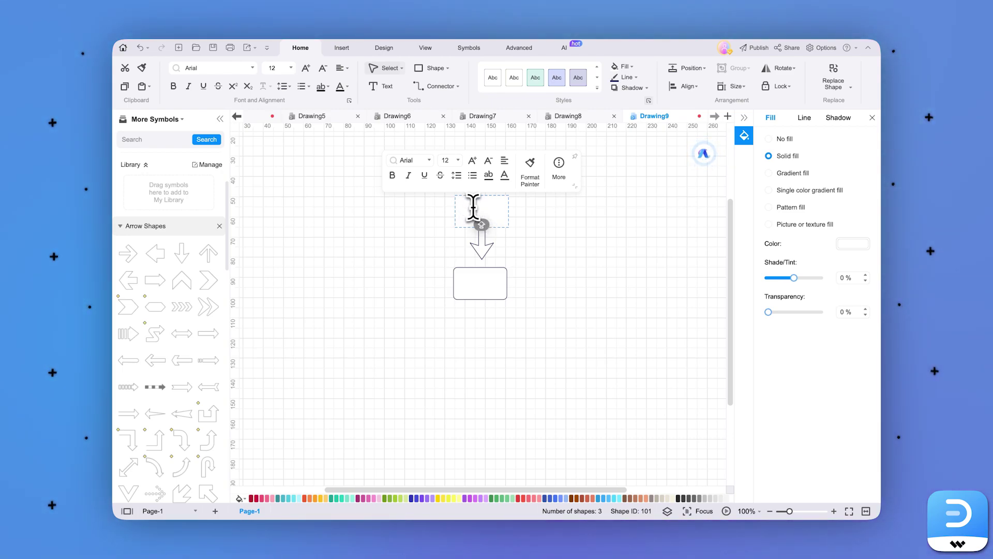
text(Ex)
text(How does marketing )
text(work?)
Make the question bold and italic, then begin editing the lower rectangle.
key(ctrl+a)
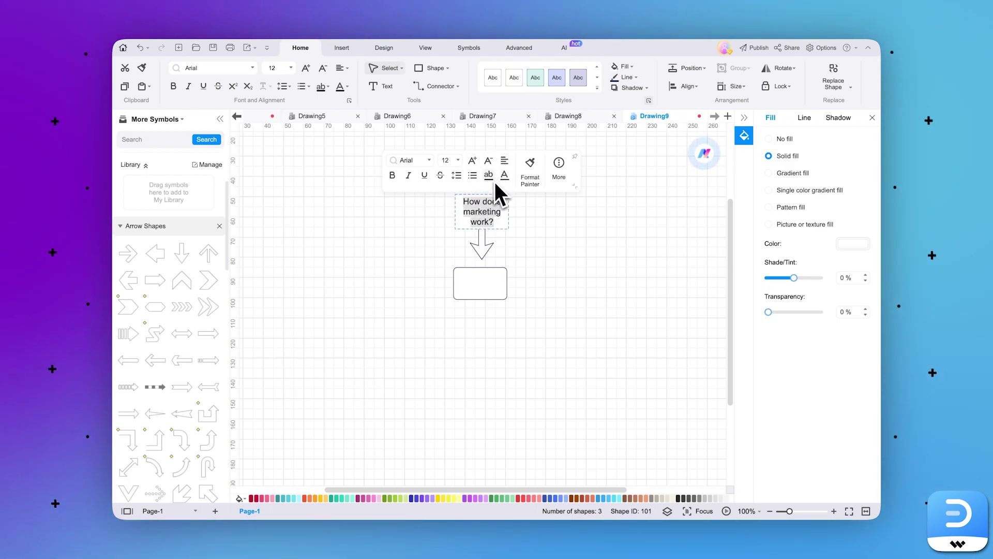
click(424, 175)
click(394, 176)
click(408, 176)
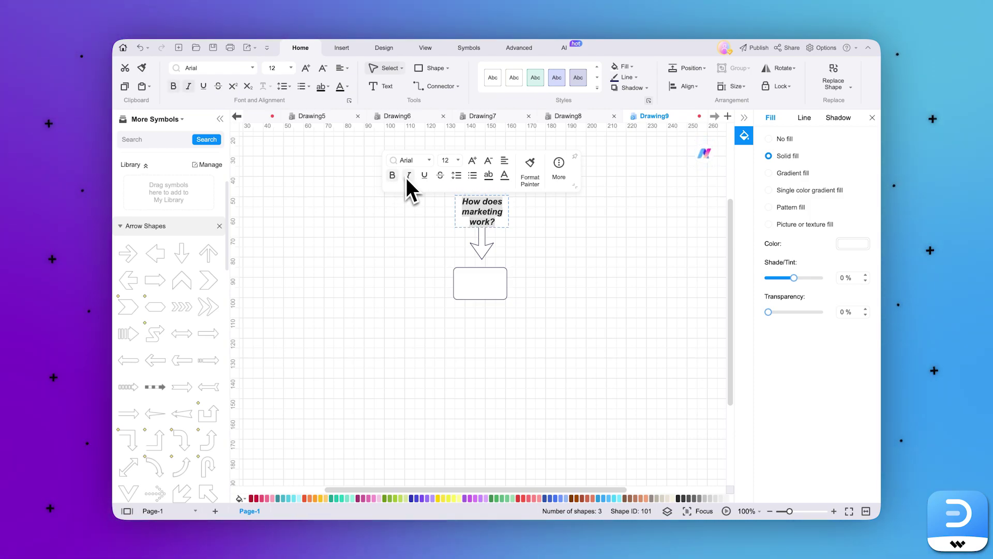
click(461, 217)
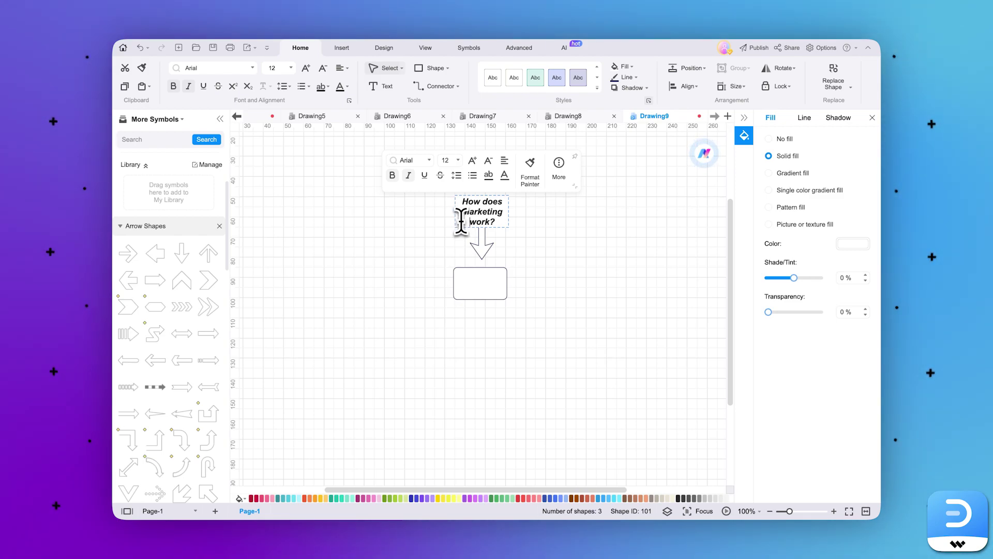
click(471, 281)
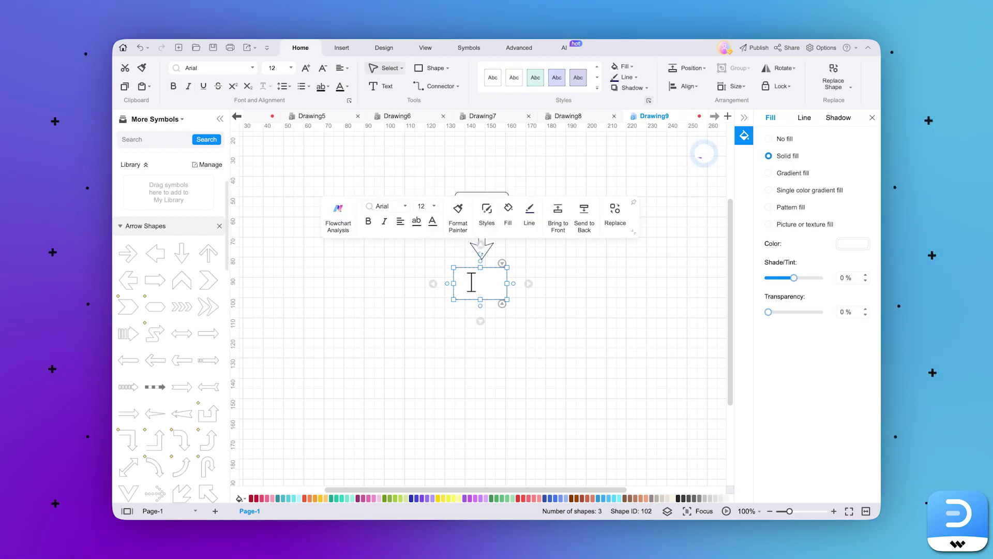
double_click(471, 282)
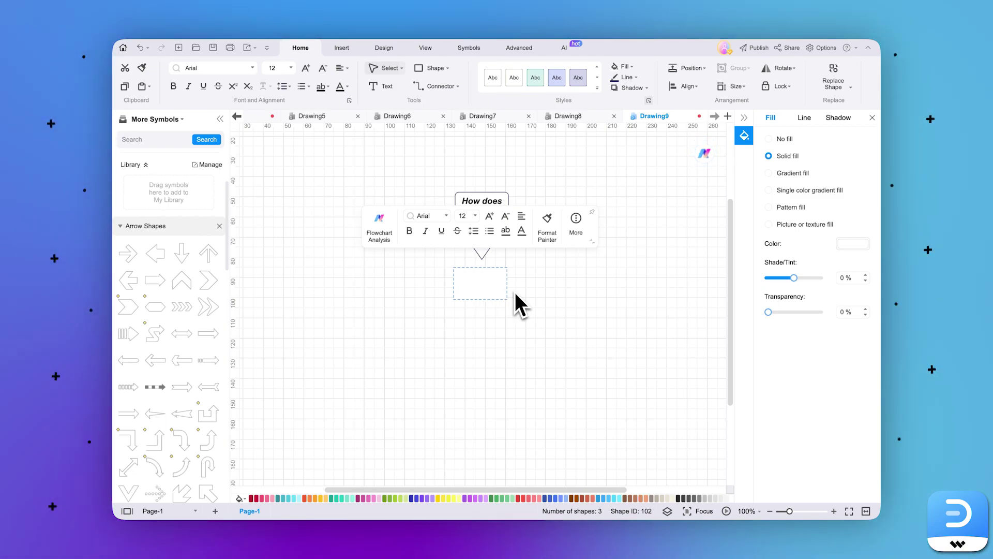
Save the drawing with Save As to a folder on the computer.
key(ctrl+shift+s)
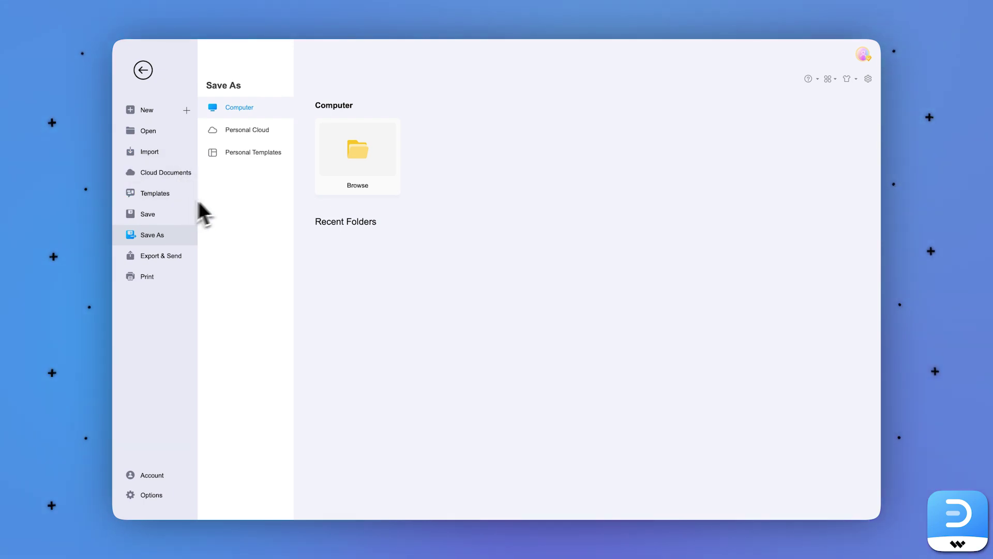
click(352, 176)
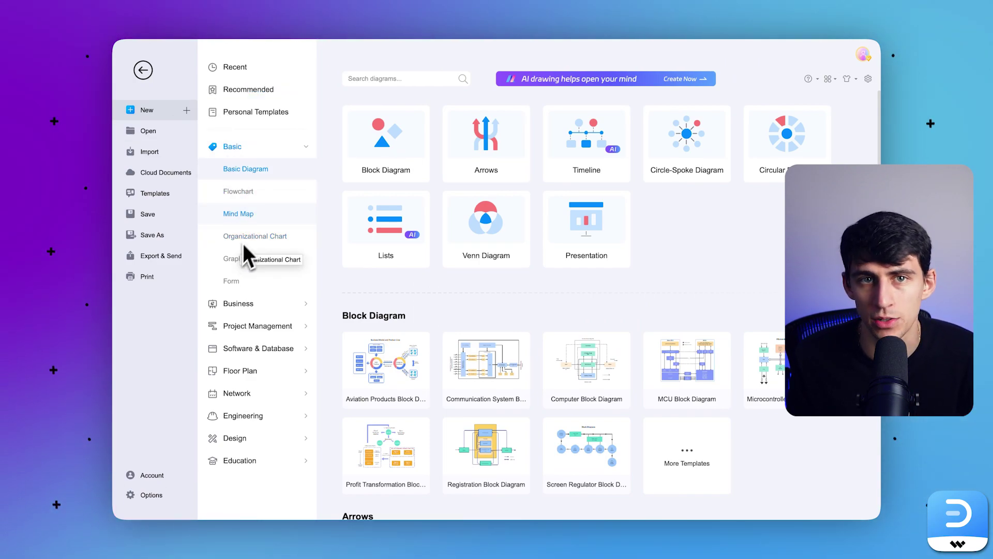
Create blank Drawing10 from the Recommended page's Blank Drawing card.
click(266, 92)
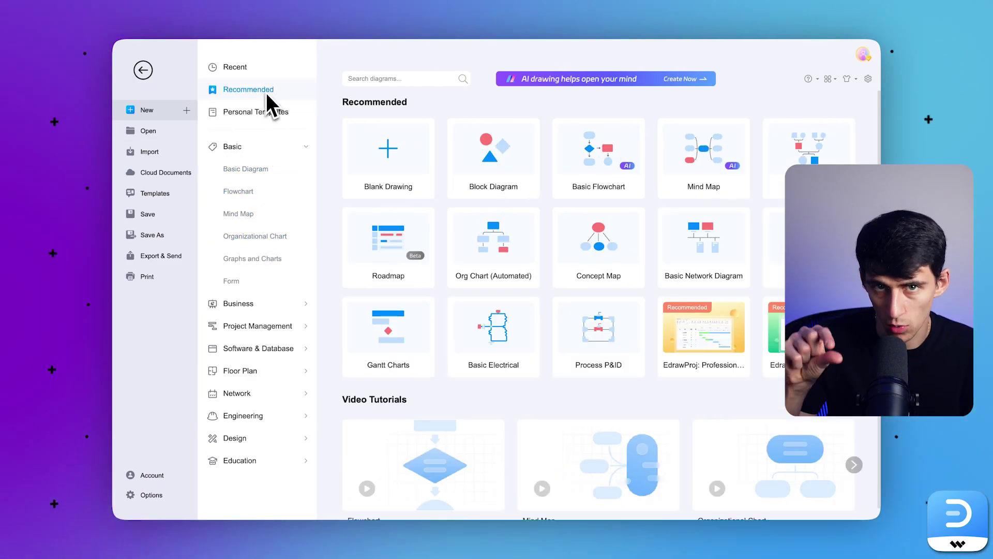
mouse_move(380, 167)
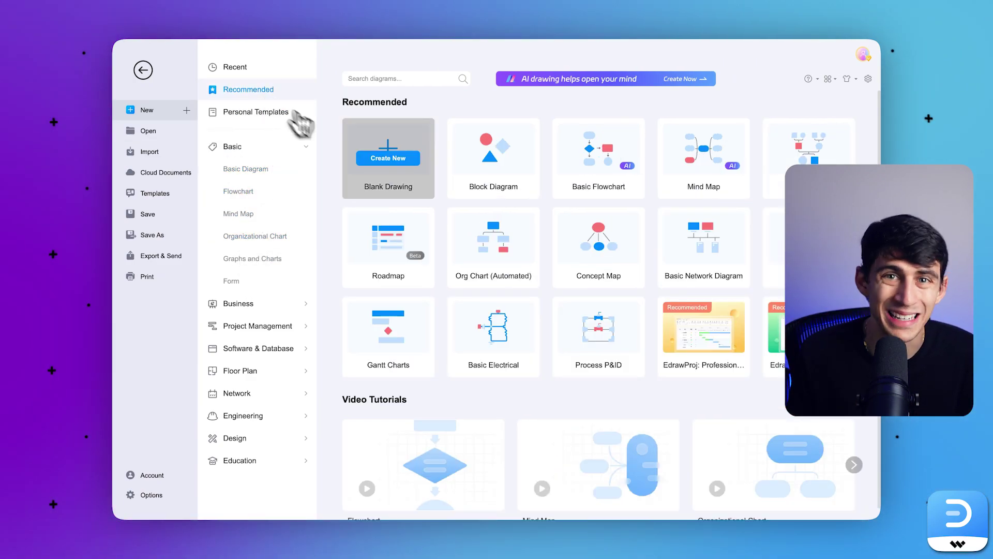
click(378, 158)
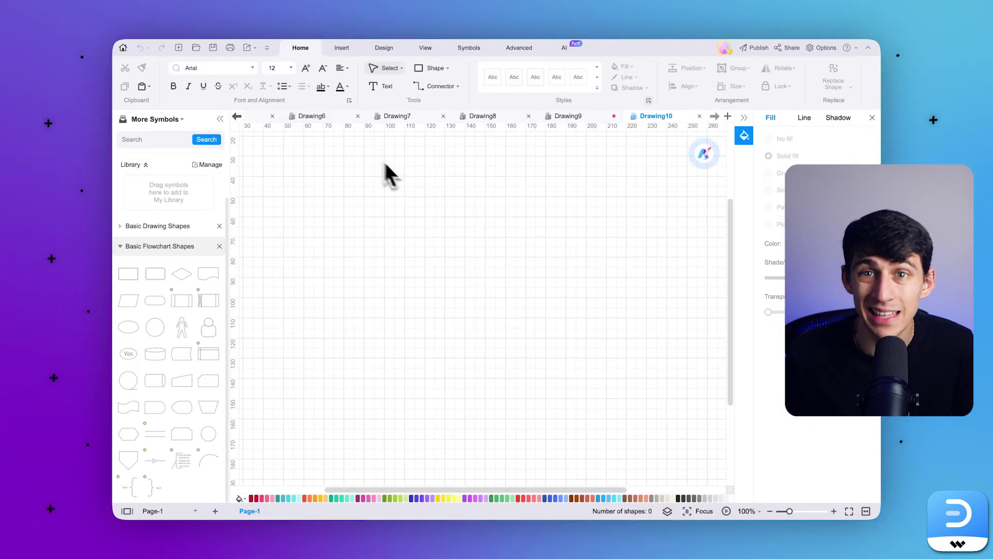
click(704, 154)
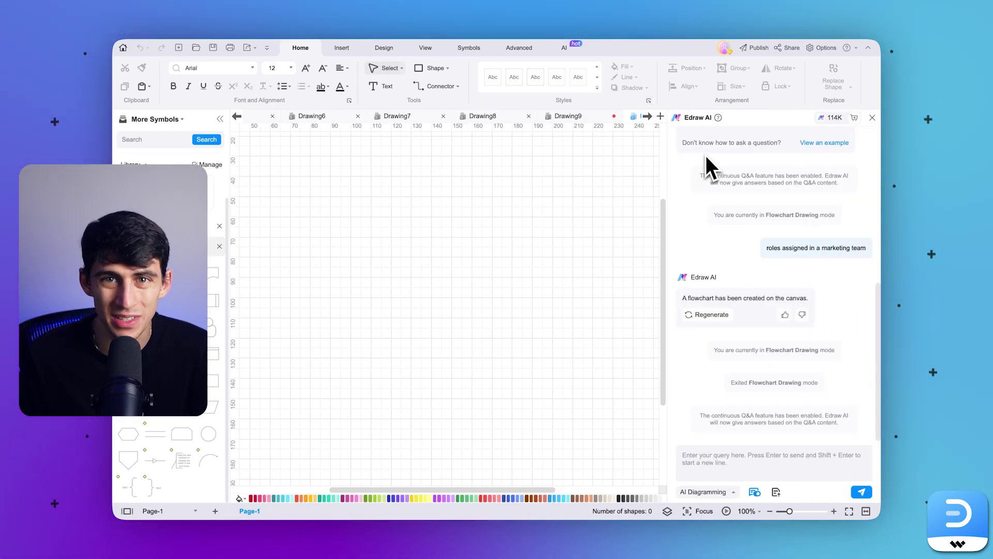
Switch the Edraw AI assistant to flowchart mode with capital letters on.
click(721, 462)
key(Caps_Lock)
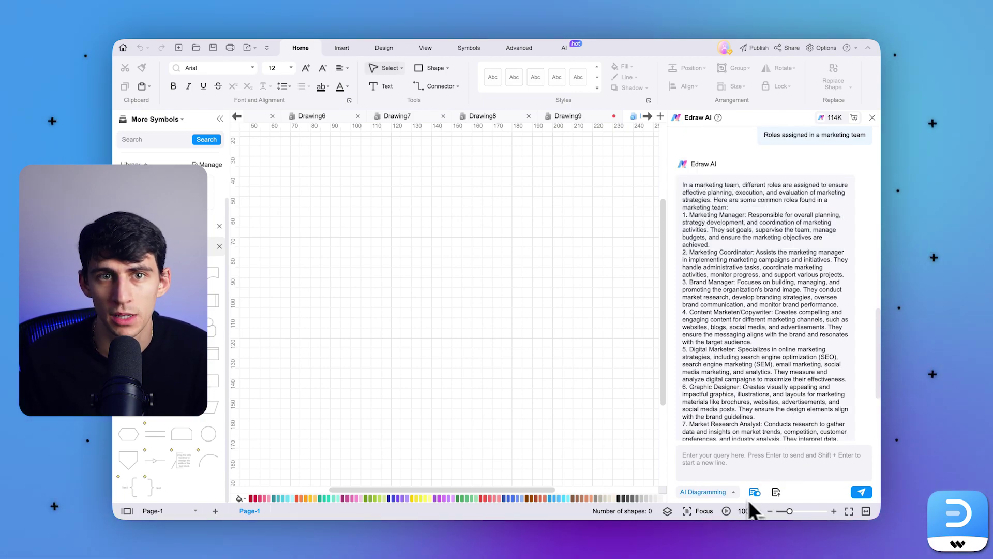
click(728, 495)
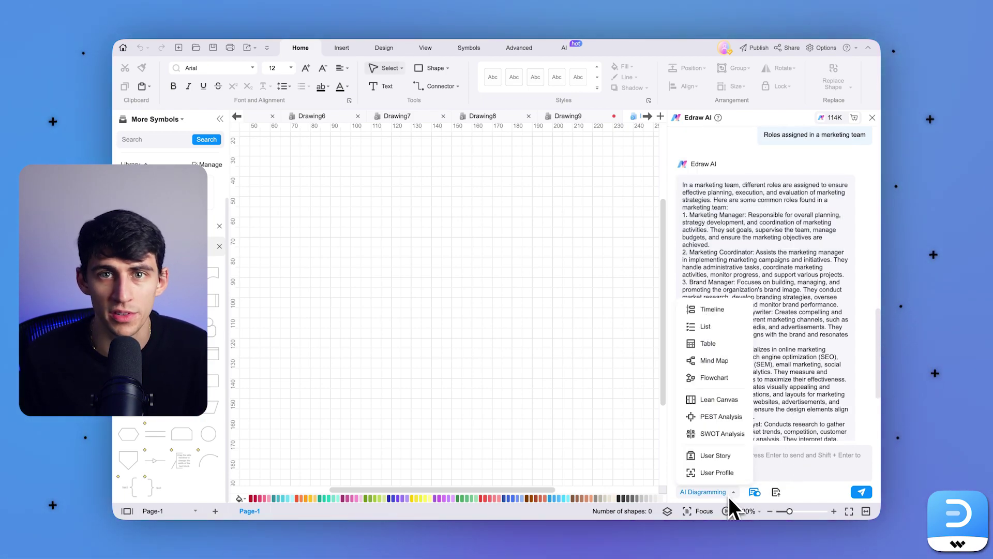
click(725, 375)
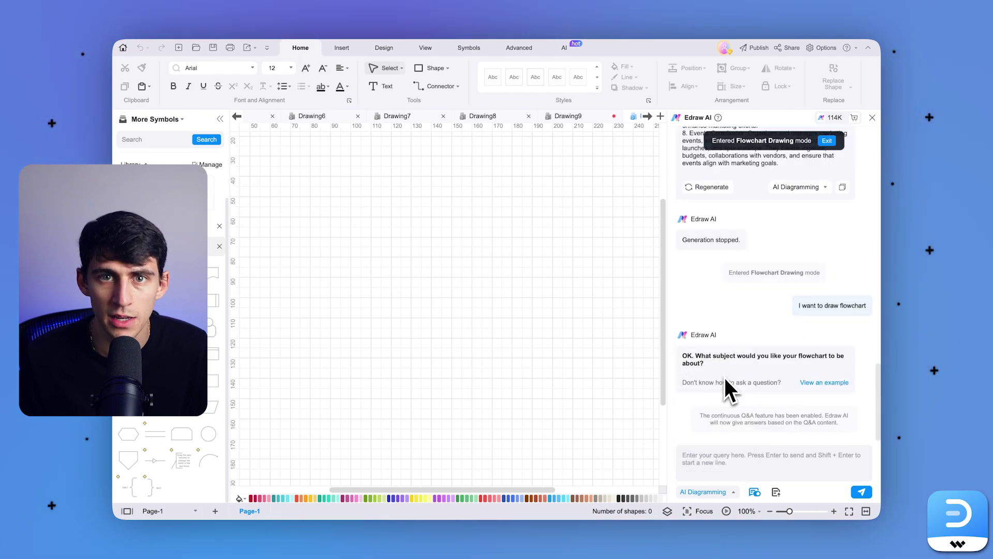
Generate an AI flowchart on 'Roles assign' and edit its Start and Marketing Team labels.
click(708, 461)
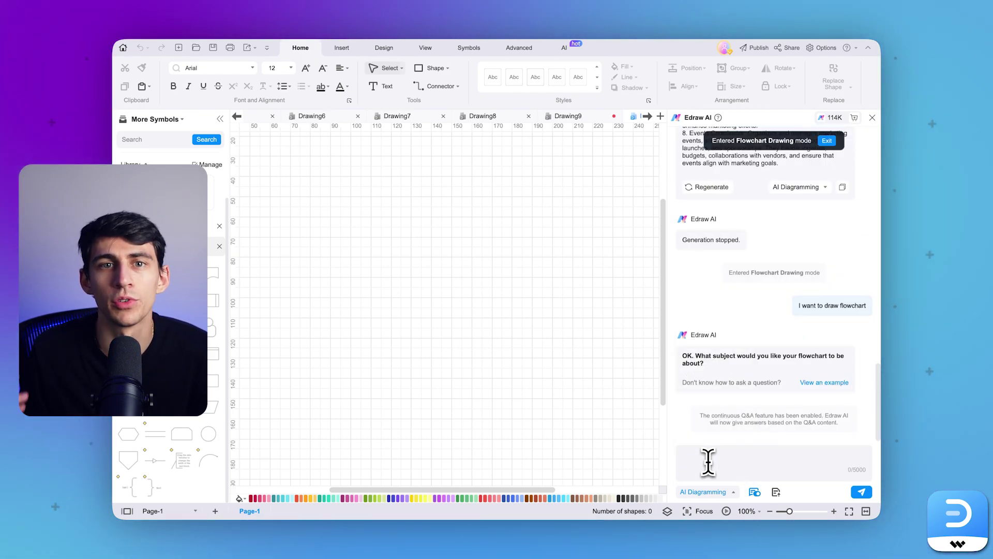
text(Rol)
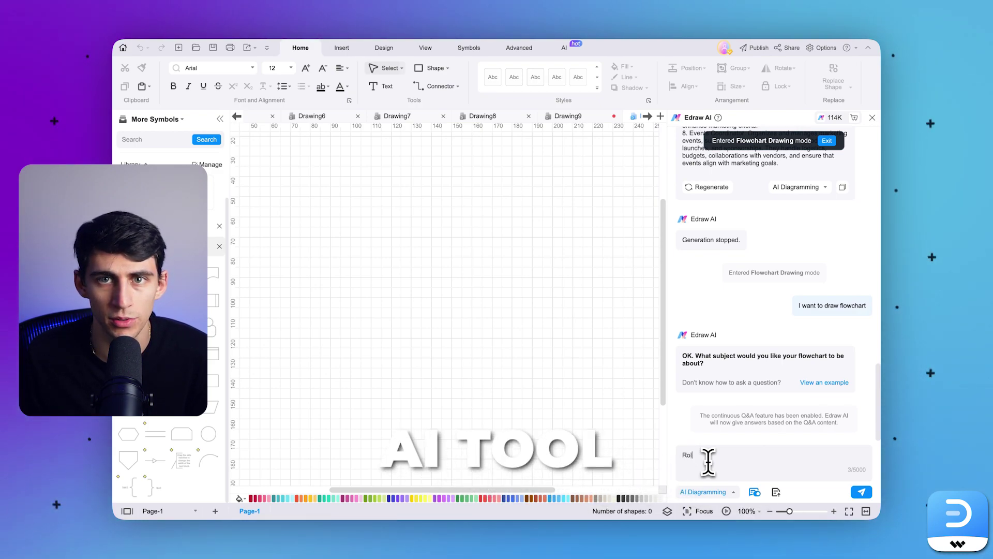
text(es assigned in a merketing tea)
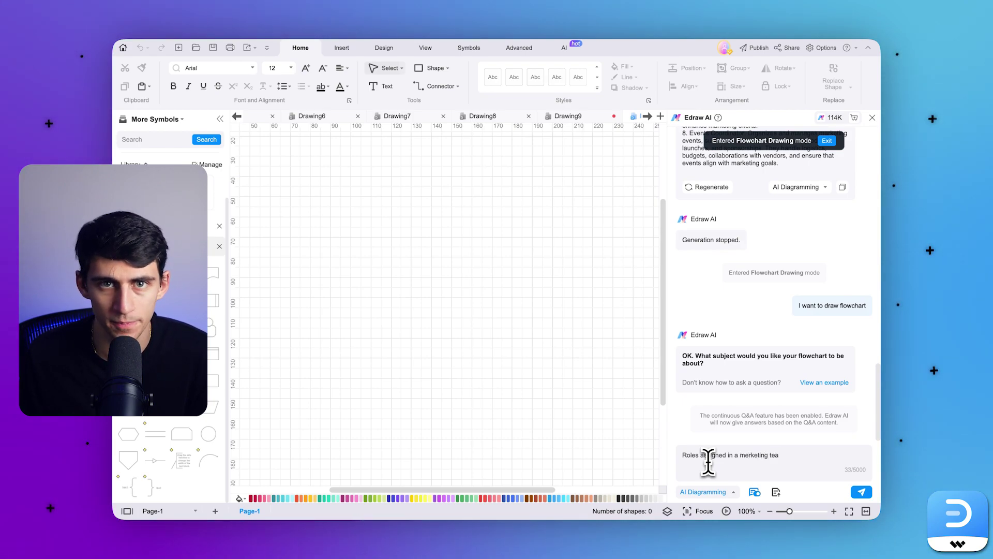
click(861, 492)
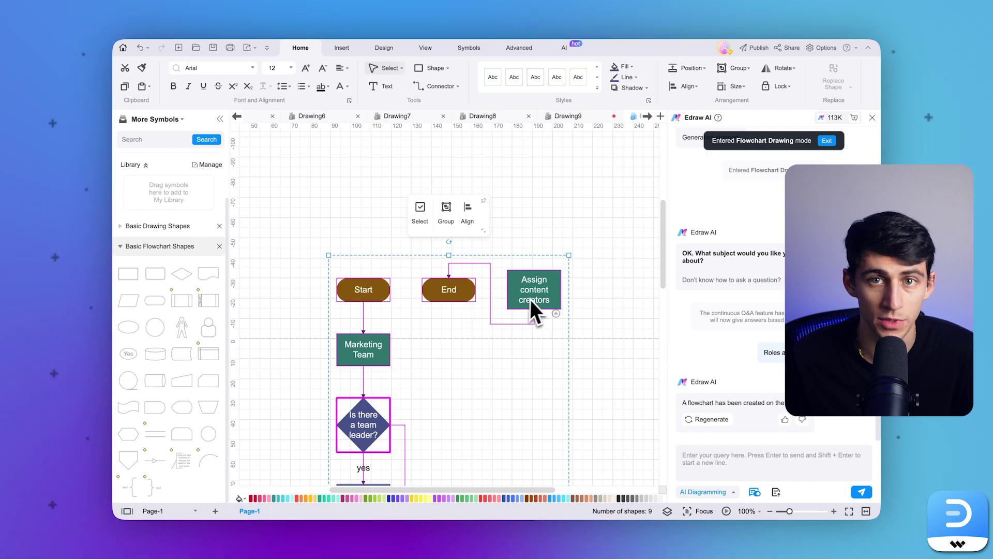
double_click(364, 289)
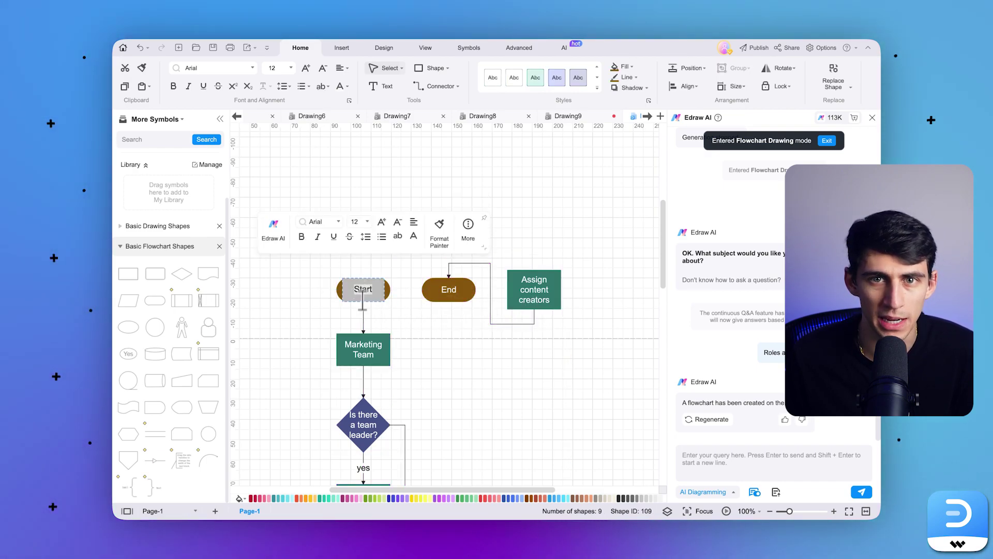
double_click(362, 347)
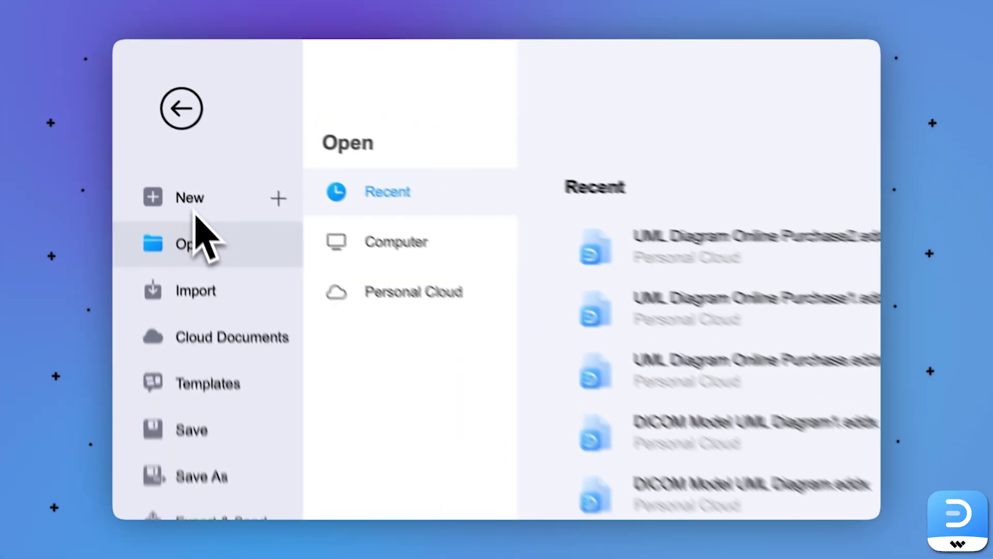
Go to the New page to browse Software Development diagram templates.
click(203, 228)
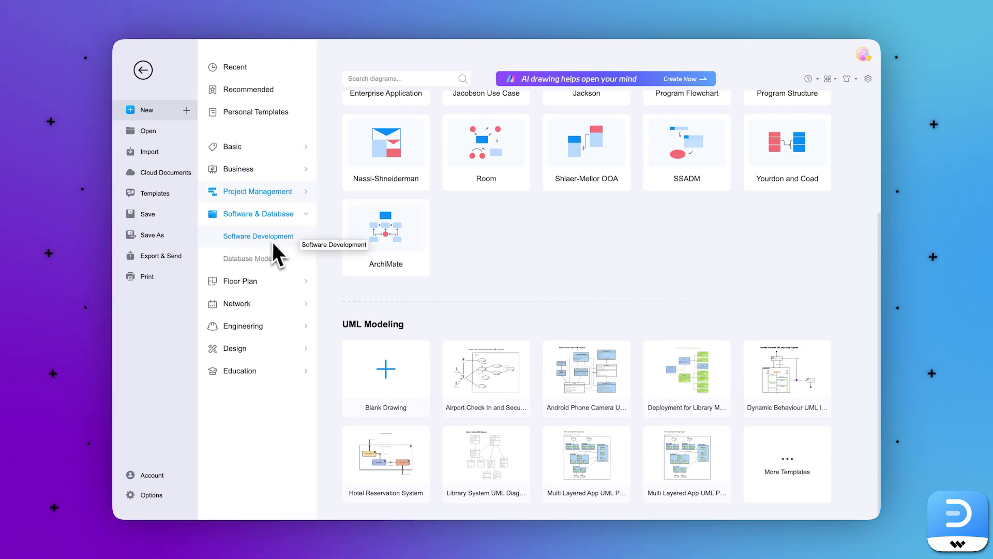
Browse the Software Architecture and UML Modeling diagram templates.
scroll(362, 217, up, 3)
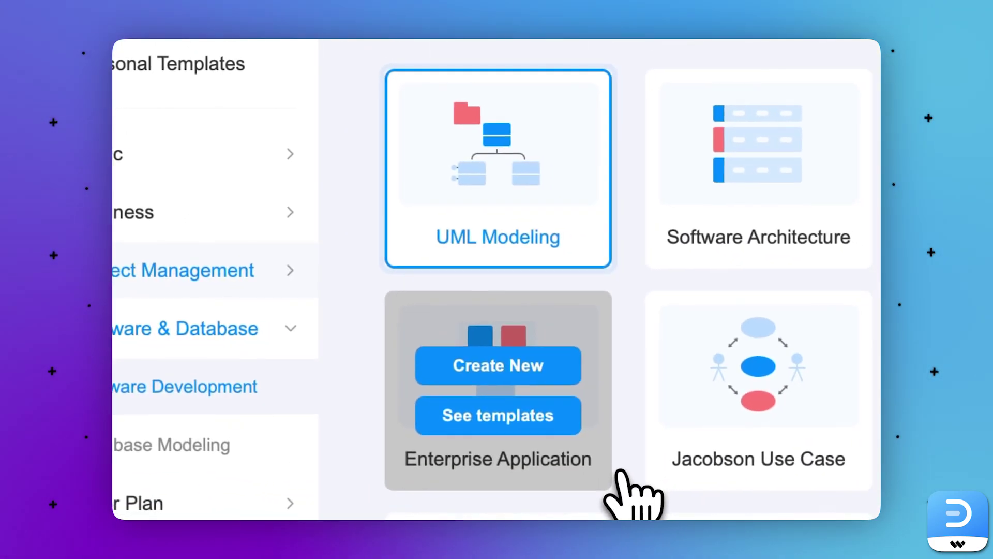
click(673, 200)
click(513, 195)
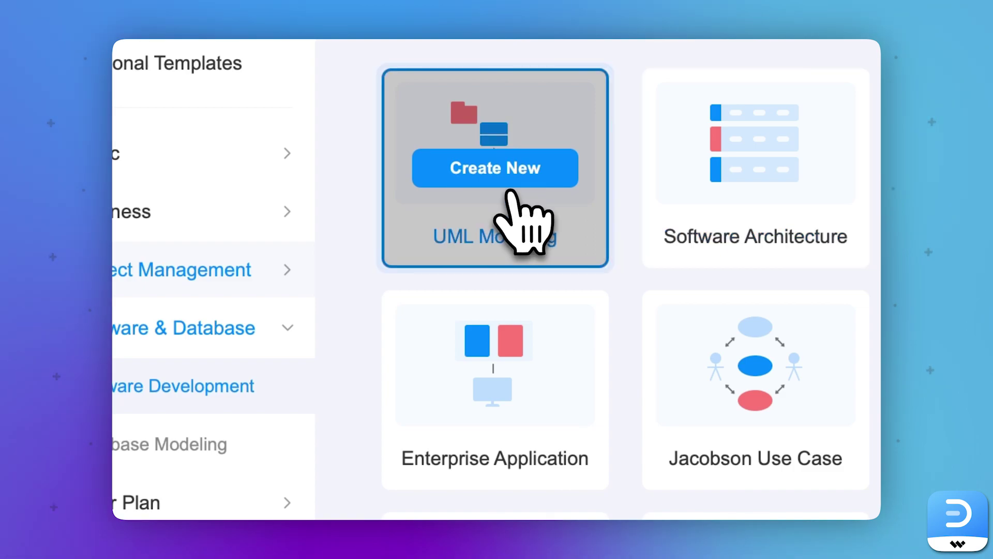
click(510, 193)
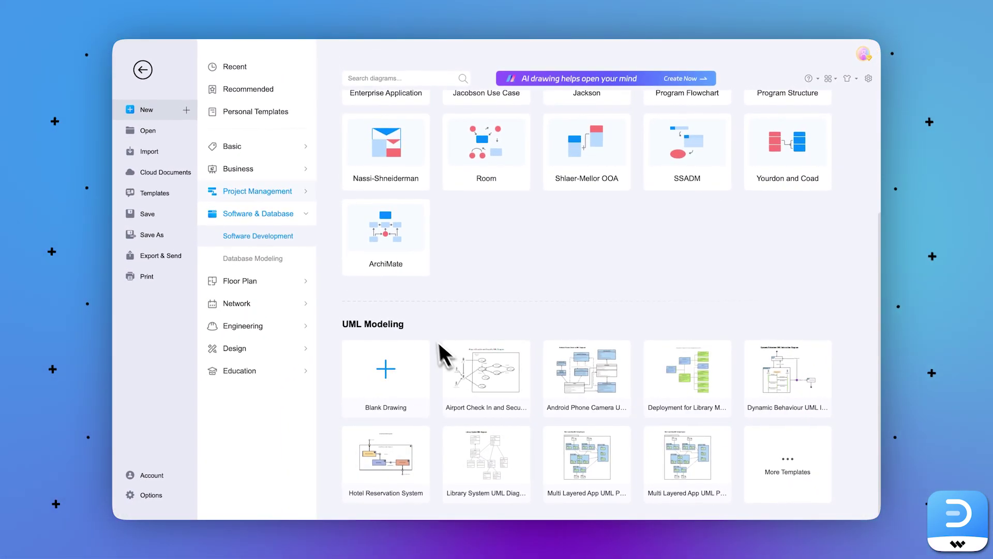
Search templates for 'UML Diagram Online Purchase' and open the first result.
click(151, 194)
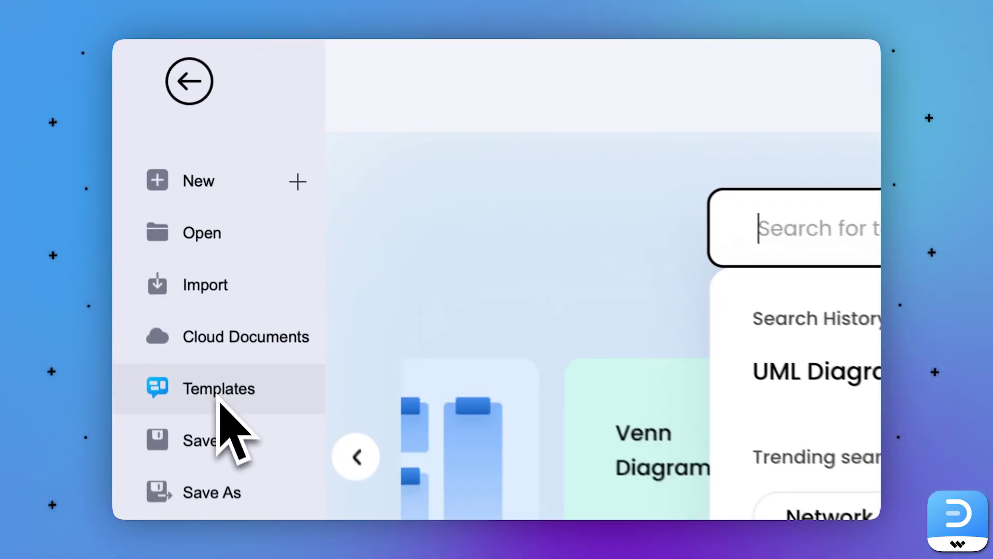
text(UML Diagram Online Purchase)
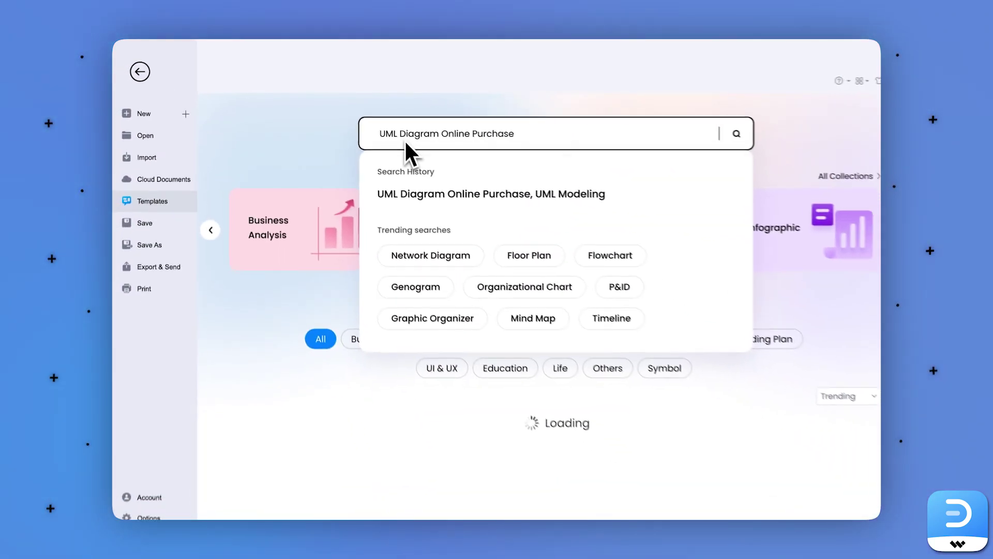
scroll(293, 373, down, 3)
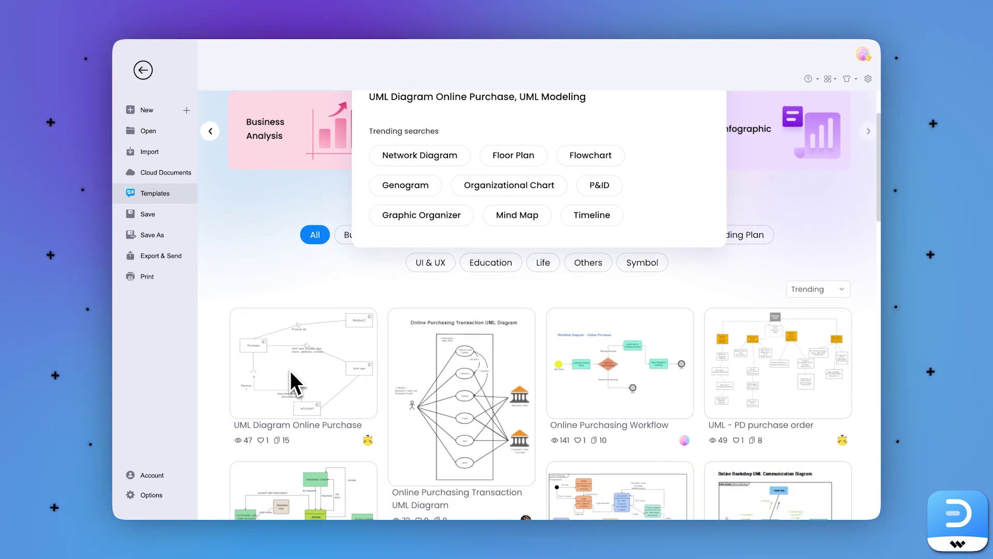
mouse_move(297, 369)
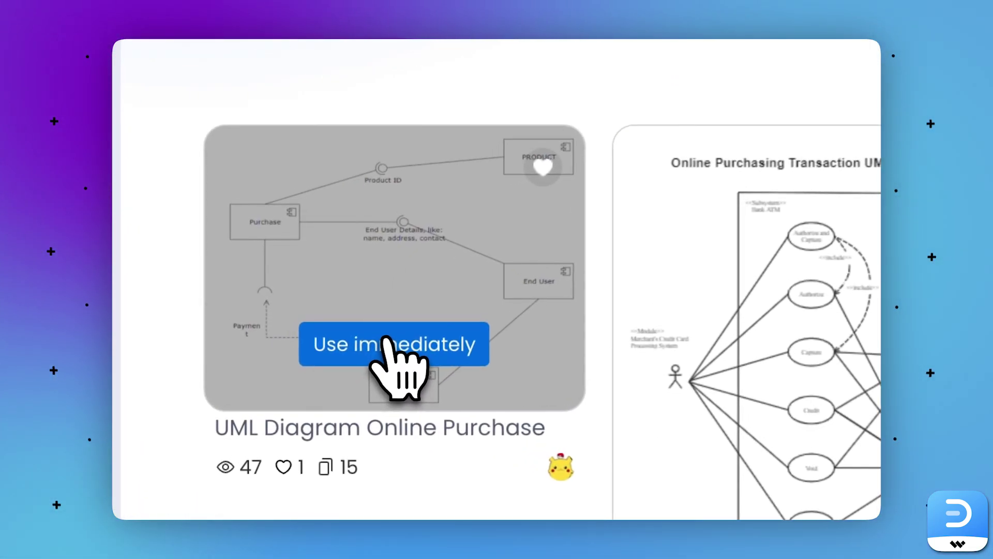
double_click(385, 339)
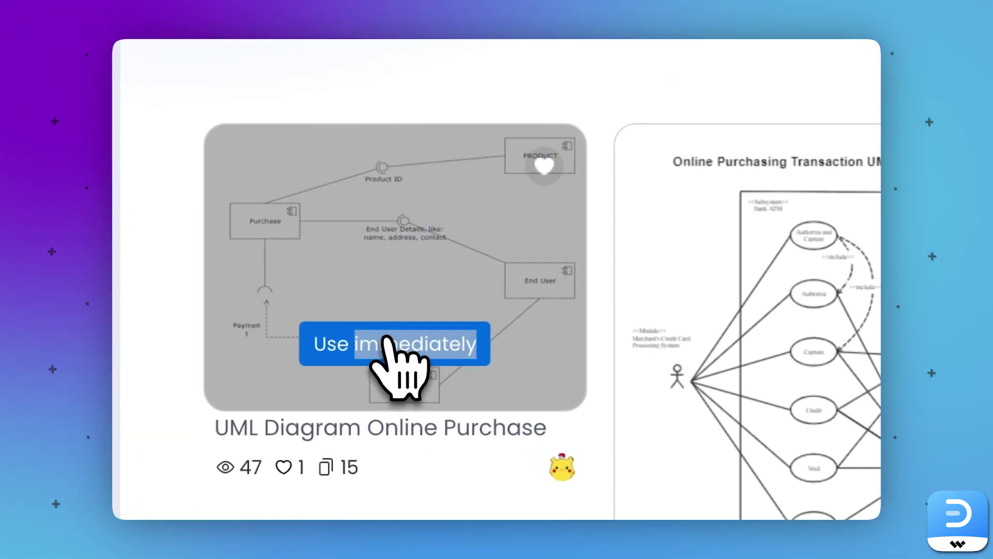
click(385, 270)
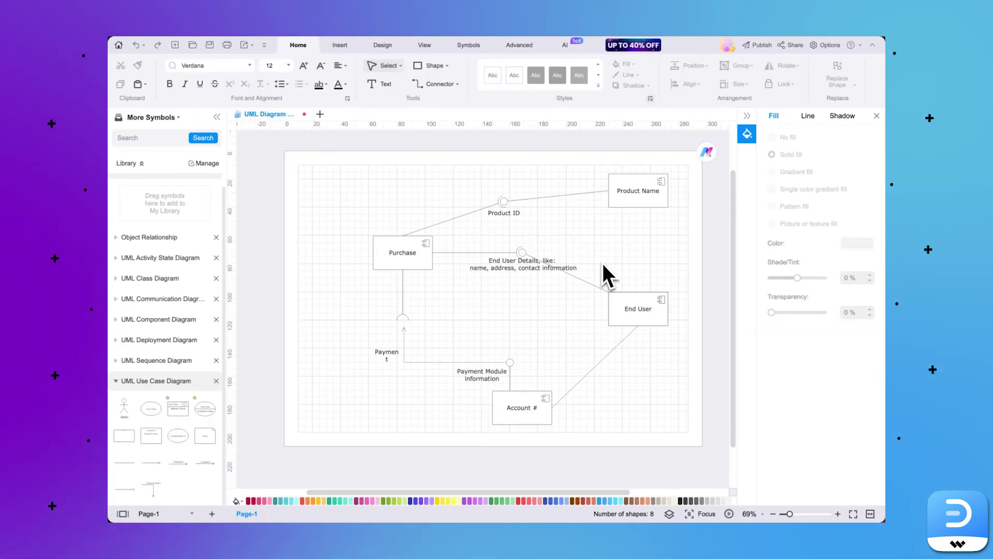
Relabel Product Name as 'Harry Potter Book' and Product ID as 'HPPS3111'.
scroll(603, 261, up, 1)
double_click(630, 196)
text(Harry Pot)
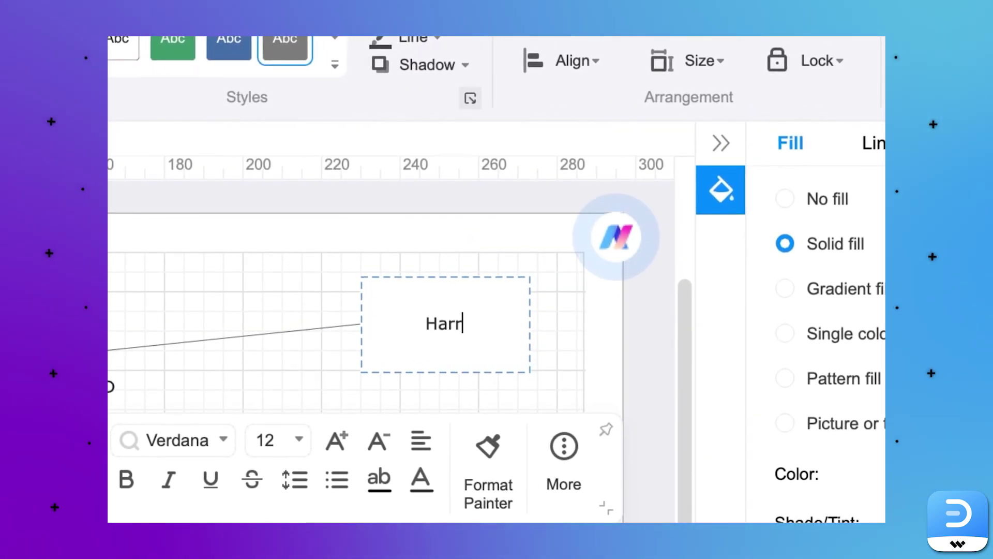
text(ter Book)
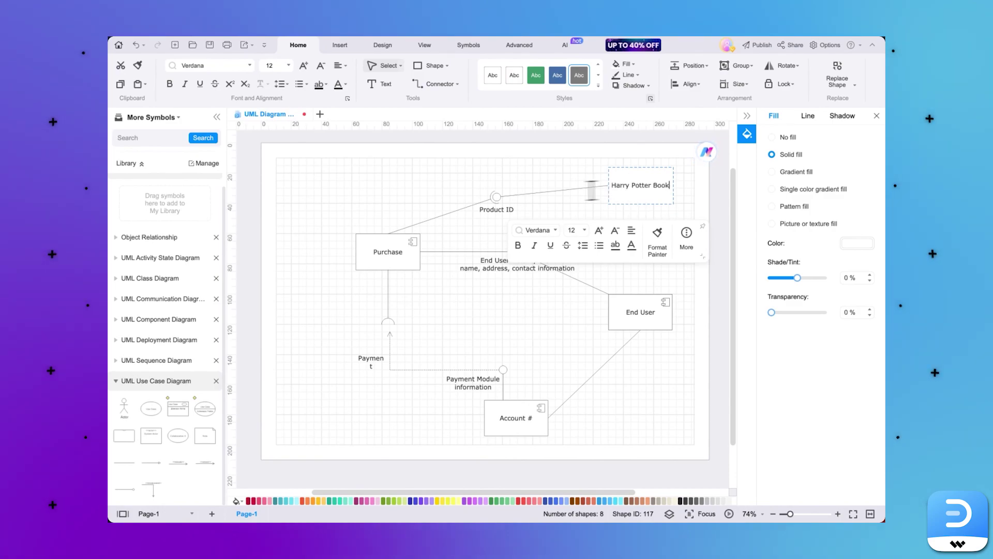
double_click(498, 209)
text(HPPS3111.)
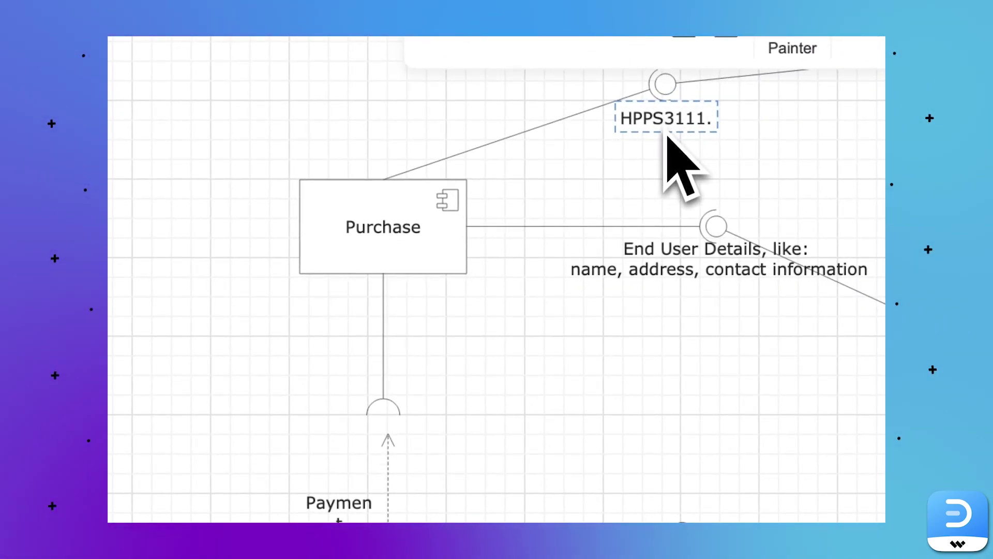
key(BackSpace)
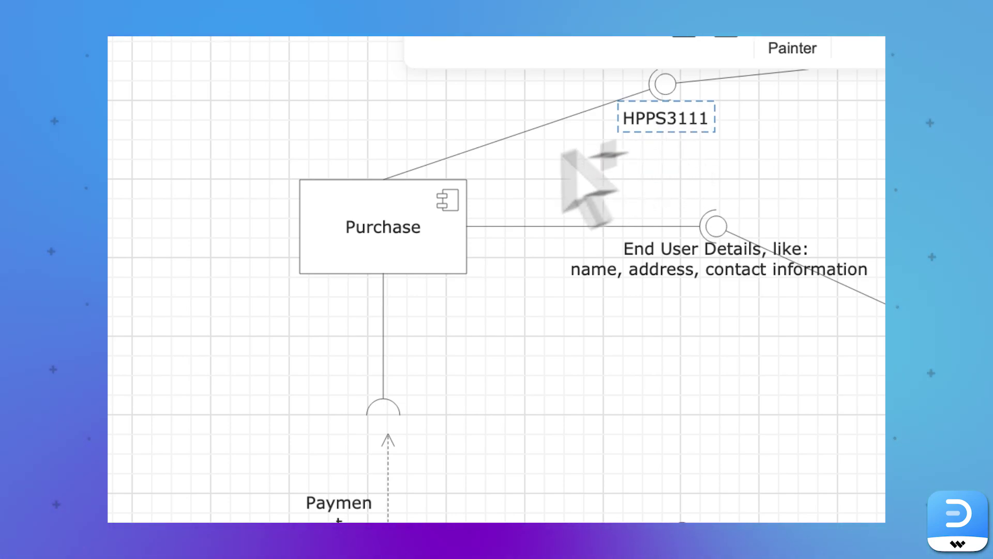
click(461, 283)
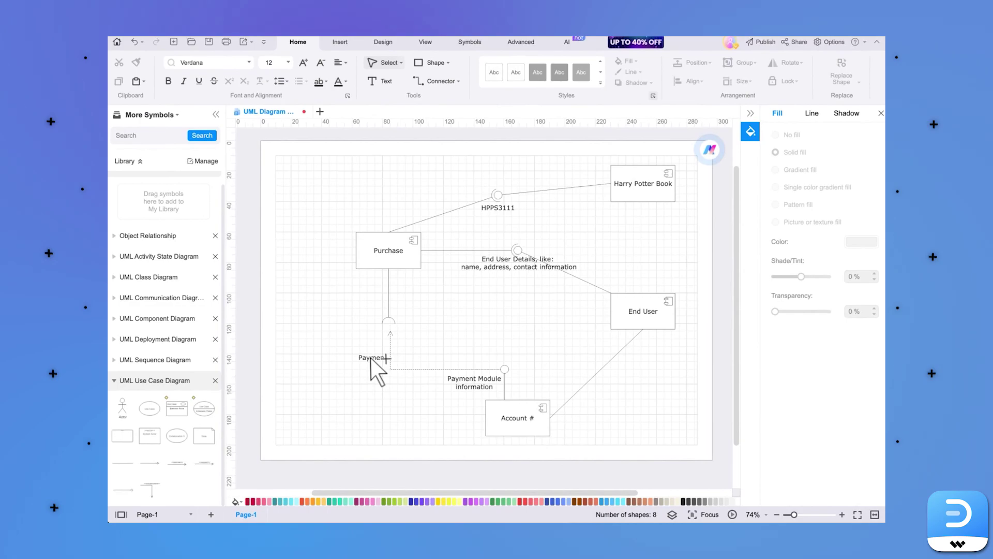
click(653, 310)
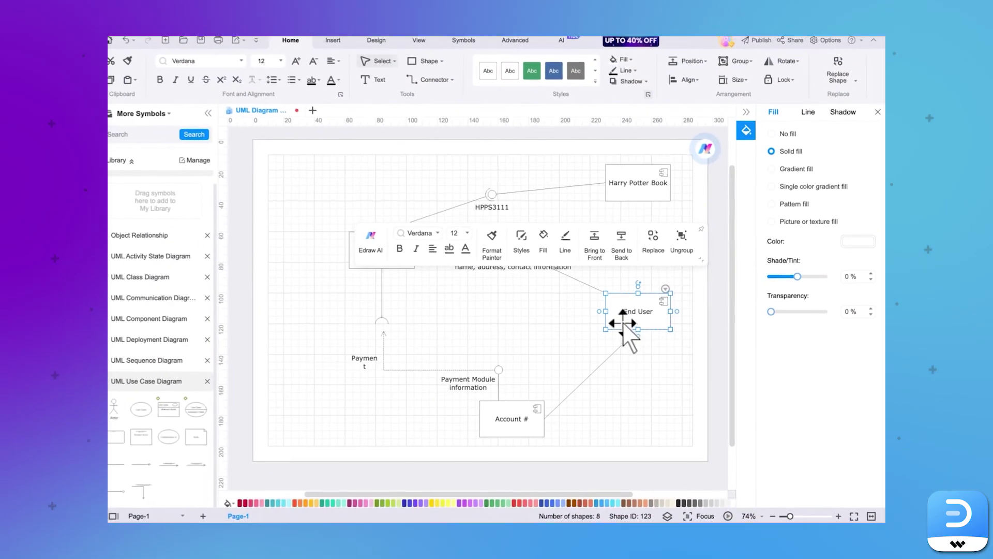
Relabel Payment as 'Amount $' and Payment Module information as 'Paypal'.
click(370, 362)
double_click(536, 254)
text(A)
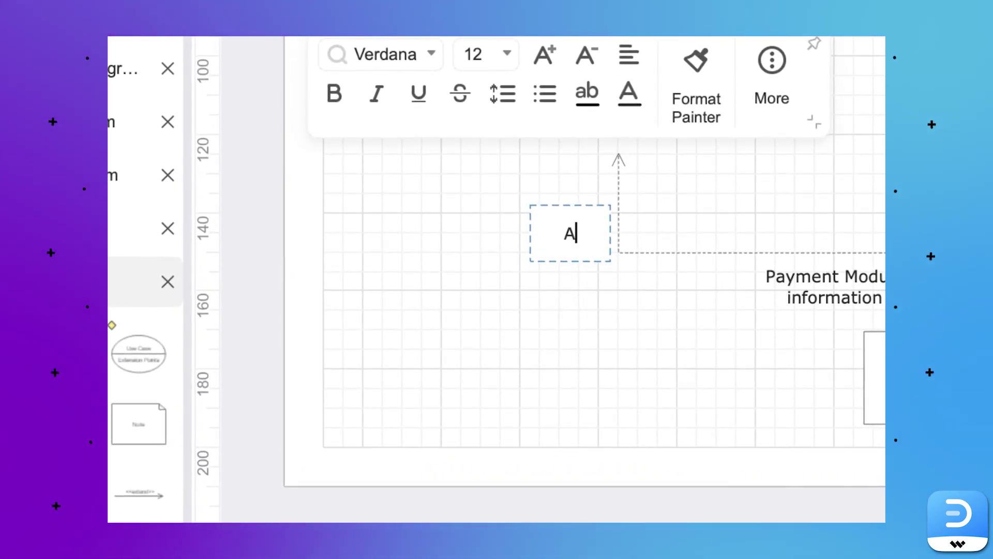
text(mount)
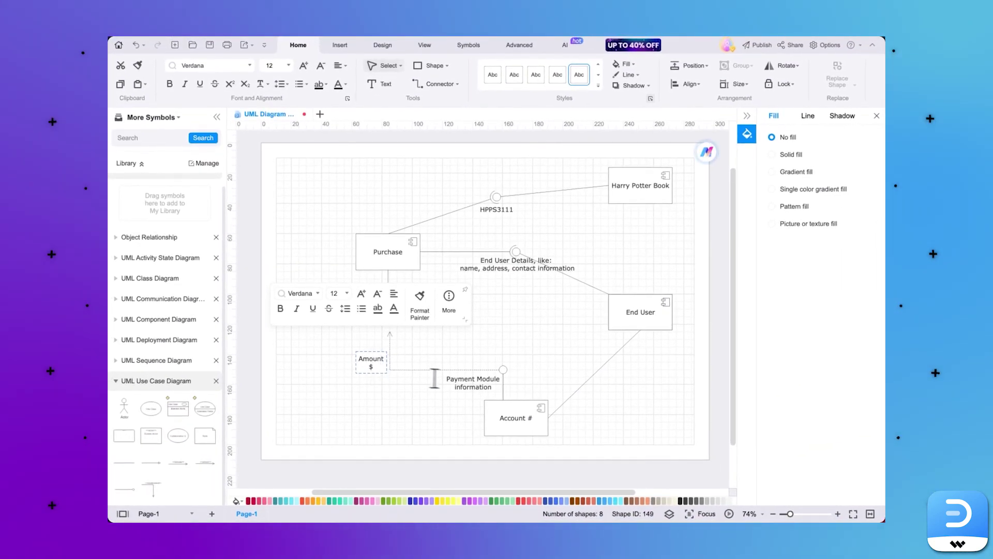
click(464, 384)
double_click(466, 381)
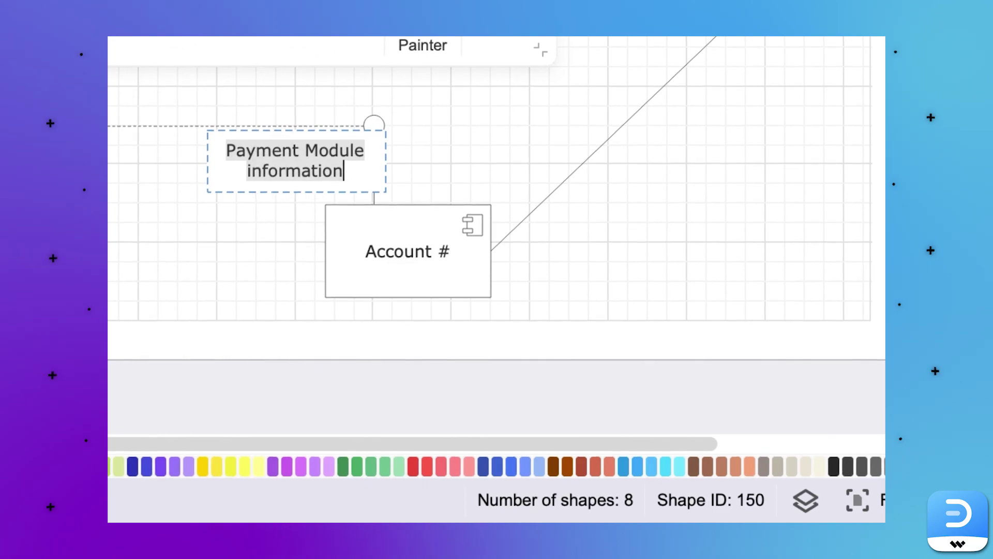
text(Paypal)
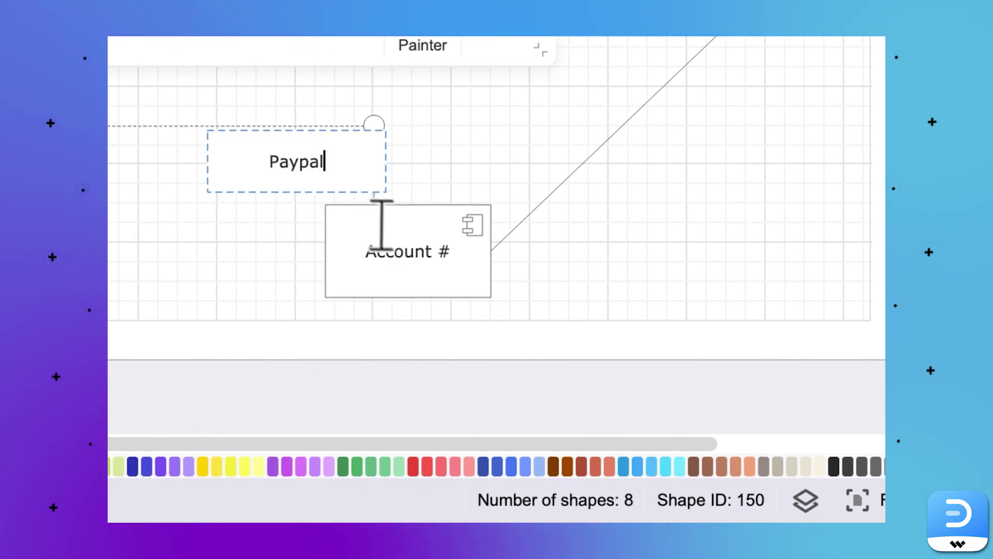
Change Account # to 'Account ###' and select the End User box.
click(396, 258)
double_click(396, 258)
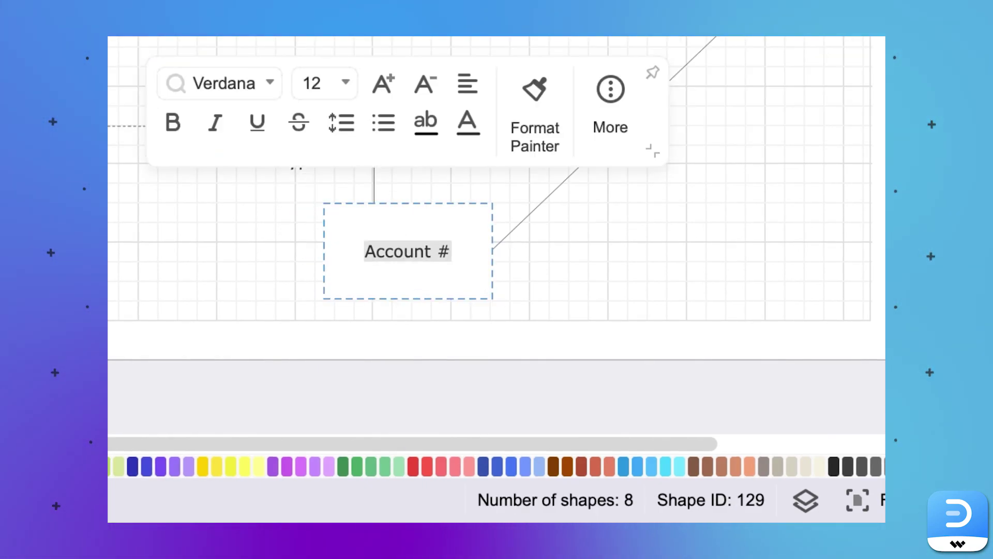
text(##)
right_click(667, 290)
click(691, 279)
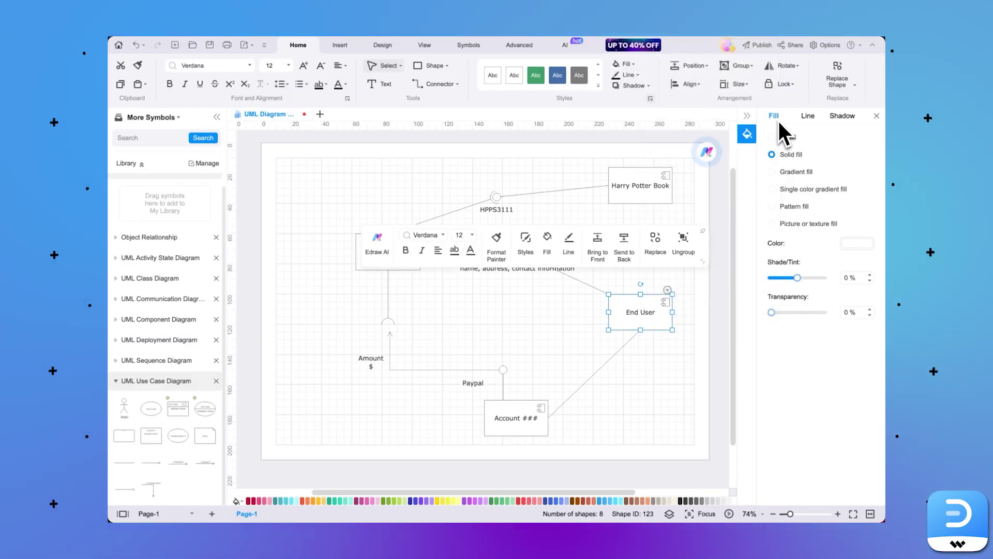
Fill the End User component solid green, keeping its size at 42.3 × 23.8 mm.
click(854, 241)
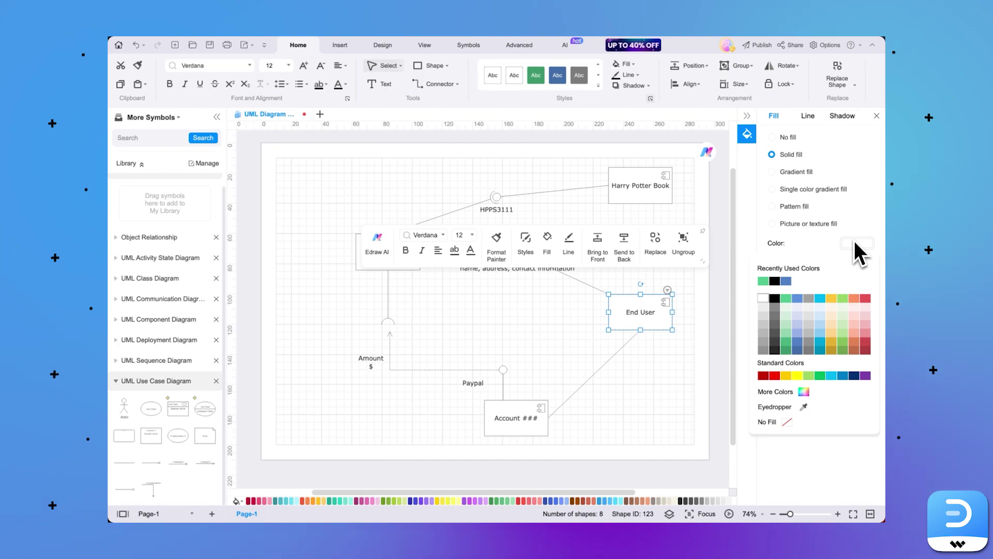
click(764, 280)
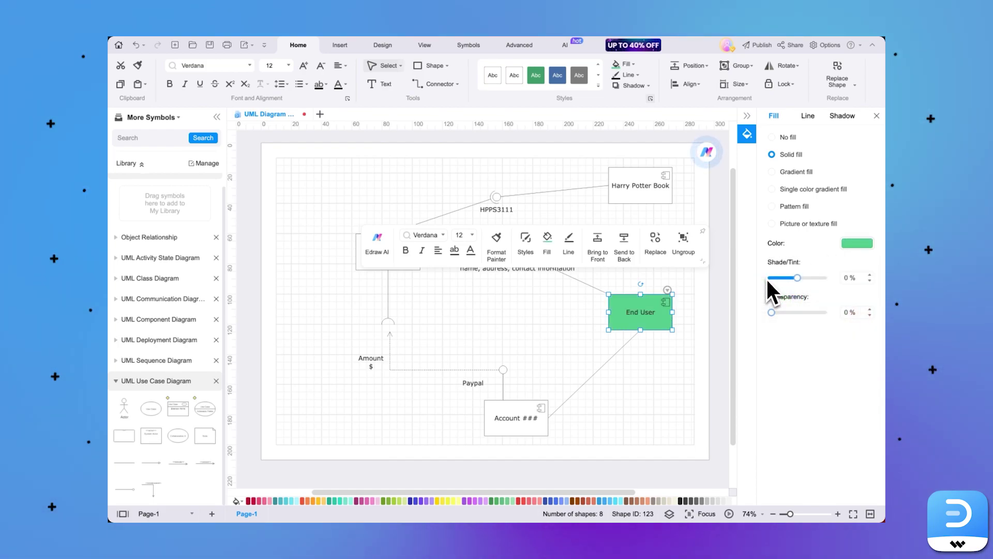
click(747, 83)
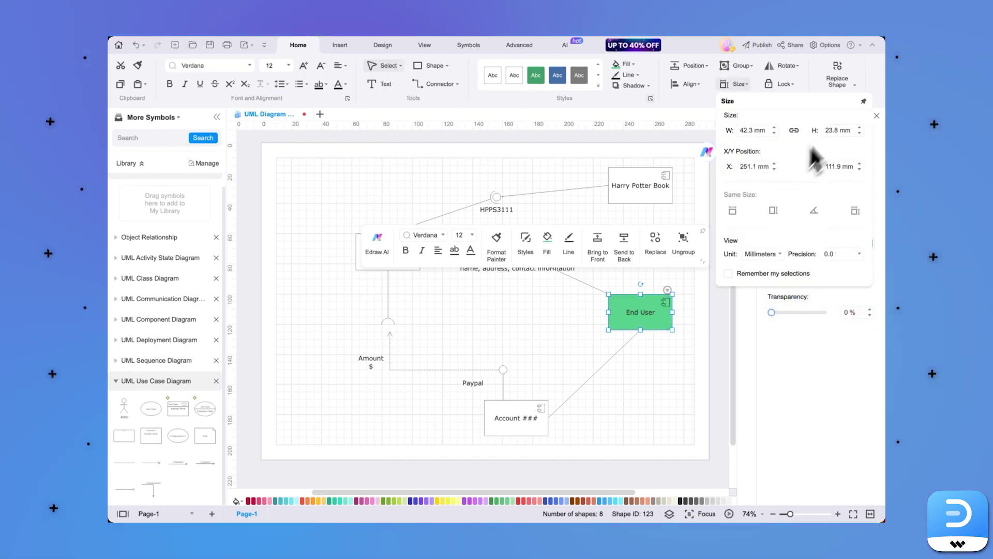
click(864, 102)
drag(815, 108, 299, 299)
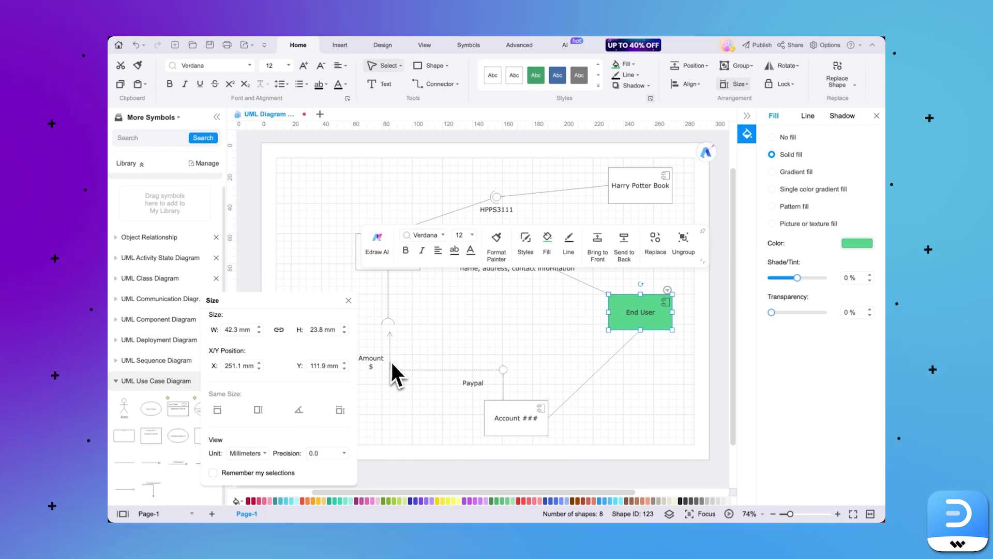
click(348, 301)
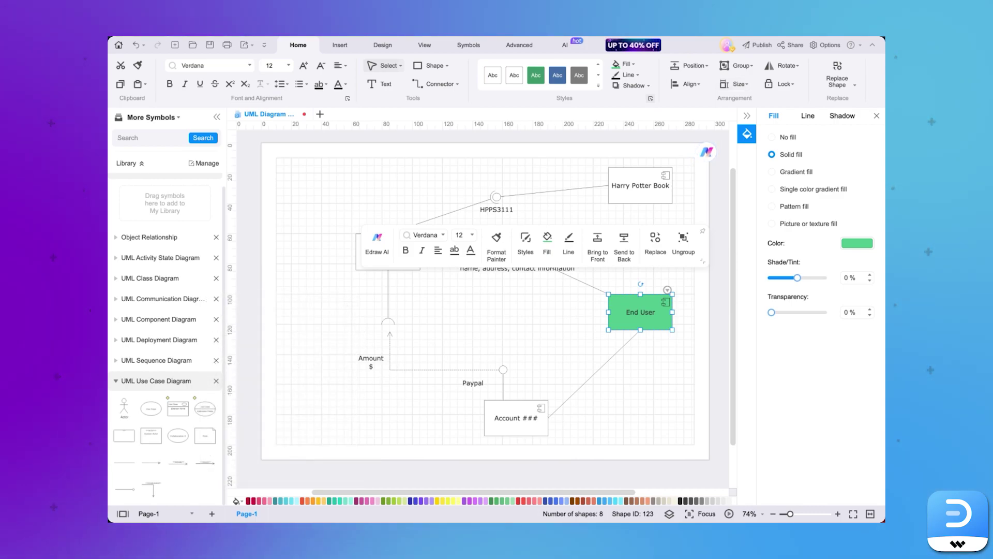